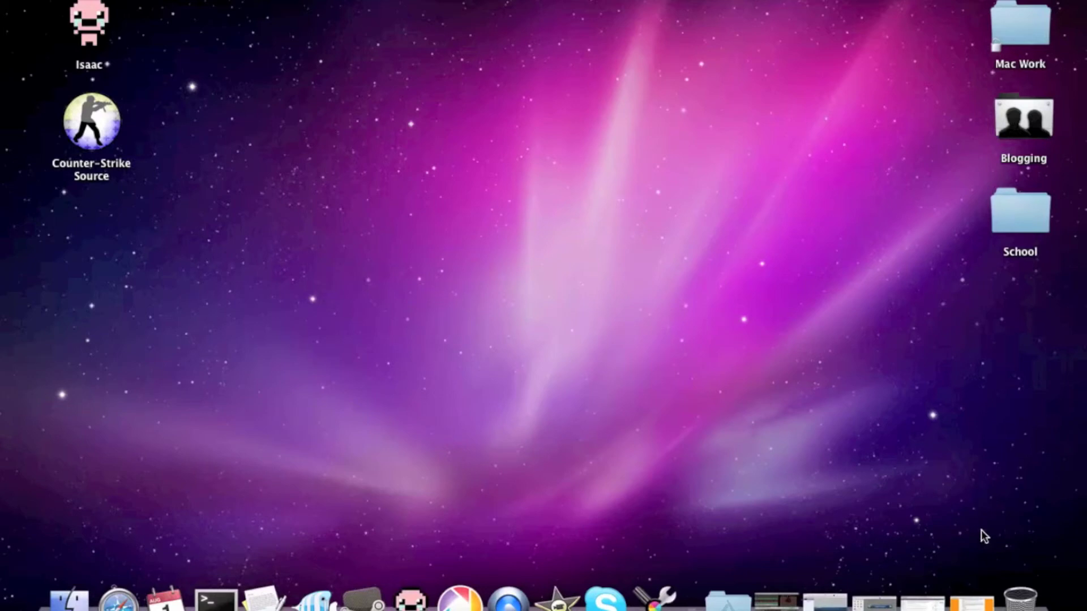
Download the driver disk image 360ControllerInstall-2.dmg in Safari, then minimize Safari.
click(971, 602)
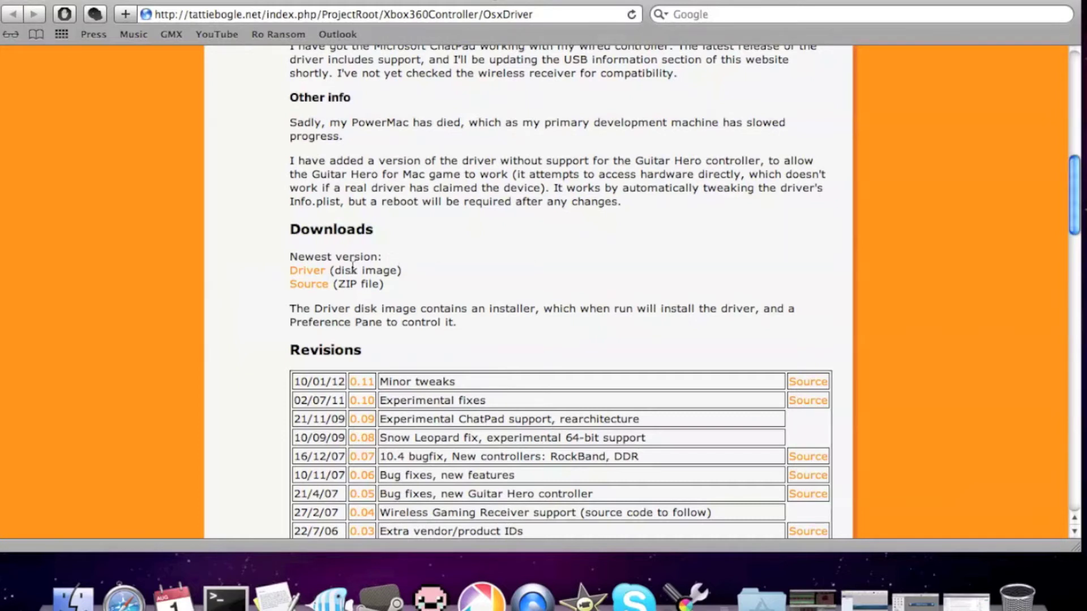
click(321, 272)
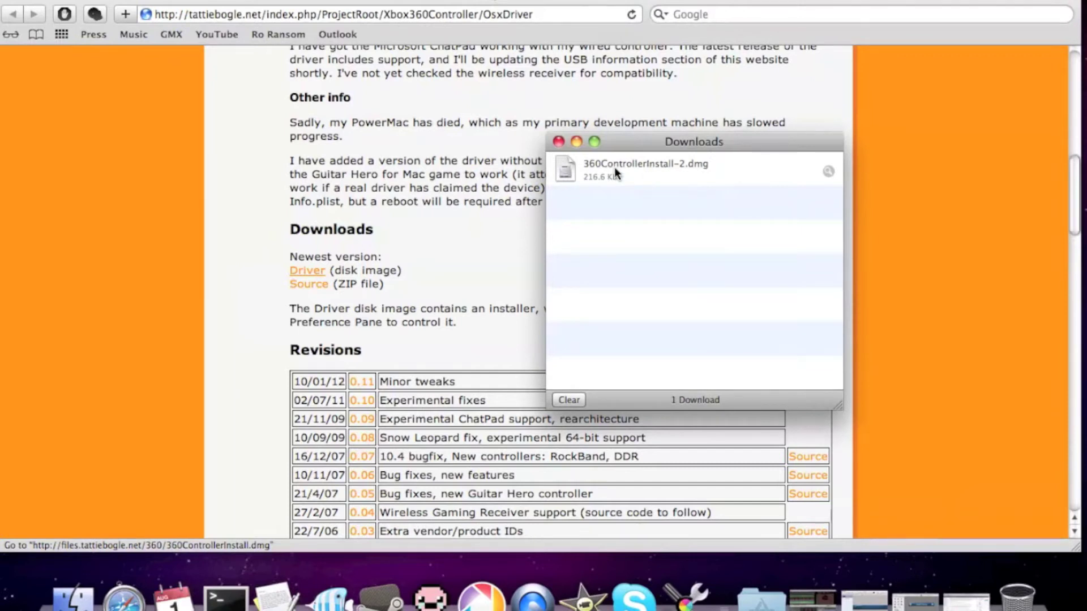
click(22, 3)
drag(623, 162, 471, 95)
Mount 360ControllerInstall-2.dmg and launch the Install360Controller.pkg installer package.
double_click(473, 101)
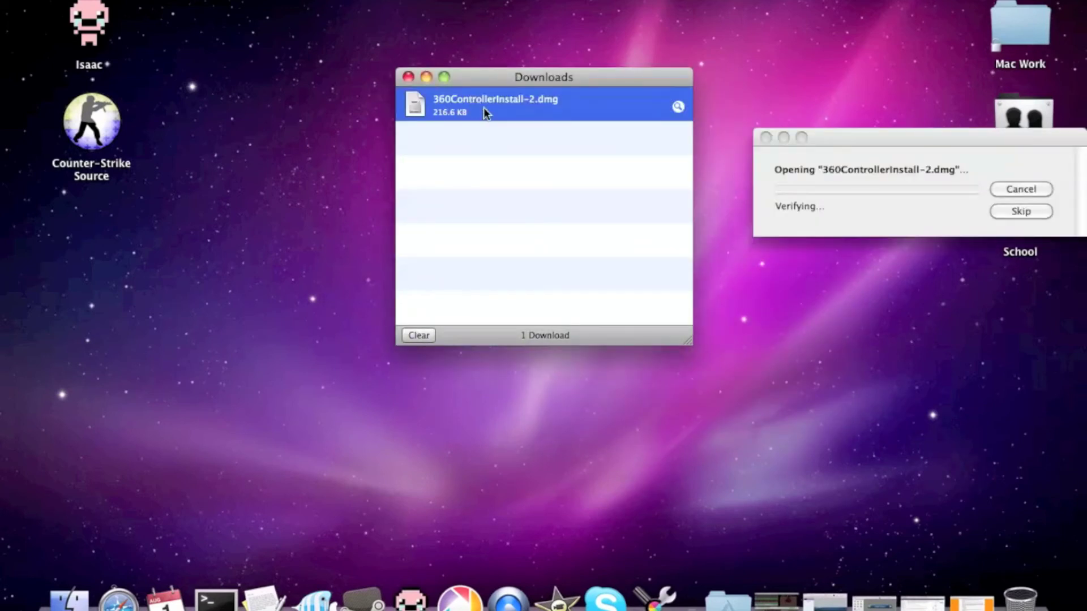
drag(824, 138, 398, 143)
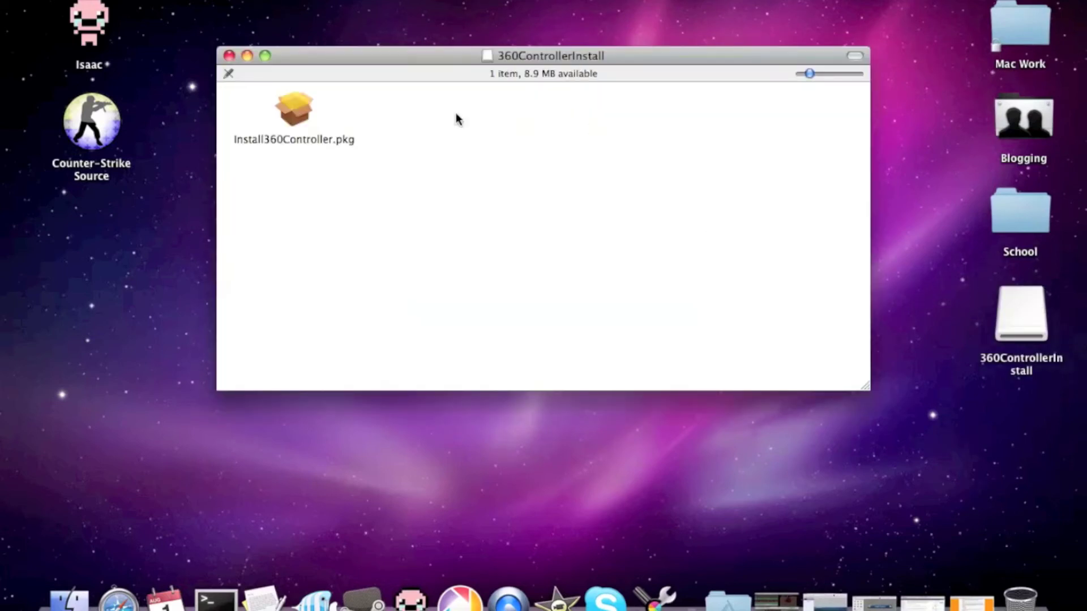
double_click(293, 107)
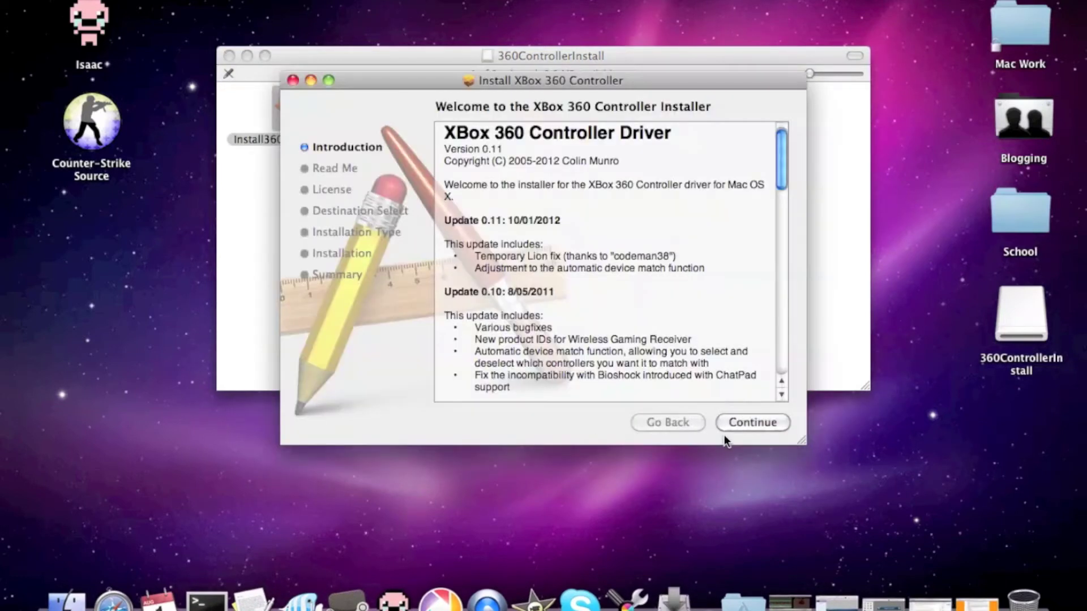
Continue past the Introduction and Read Me pages and agree to the driver licence.
click(753, 423)
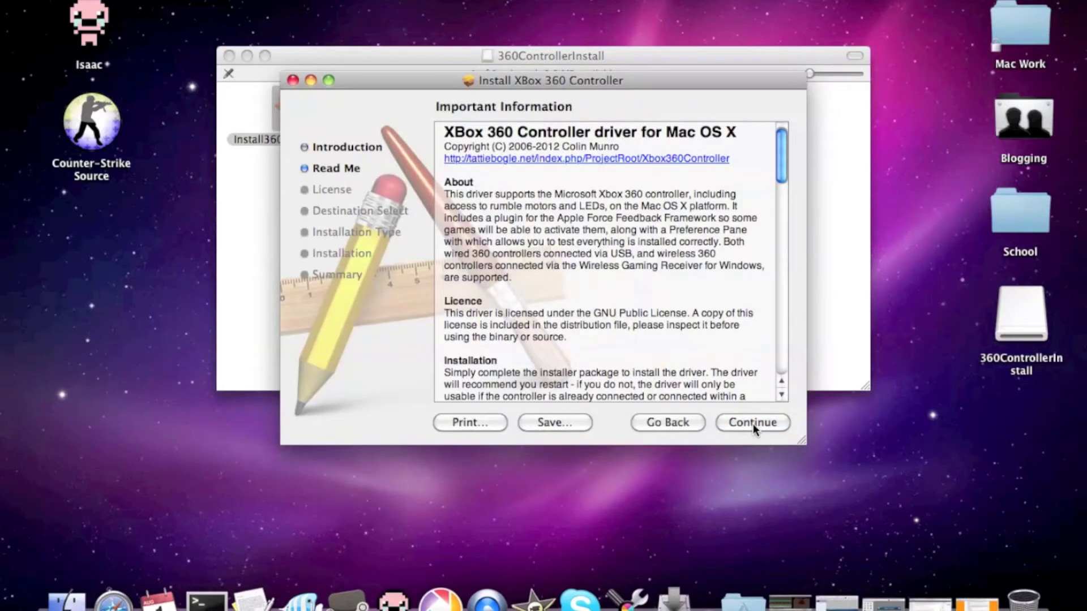
scroll(786, 171, down, 20)
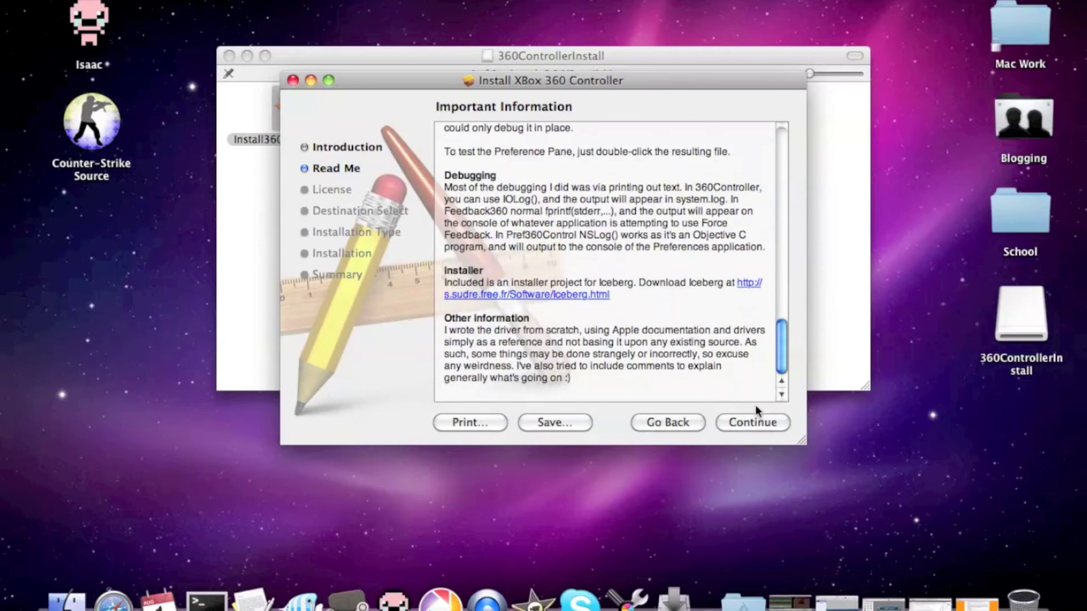
drag(782, 343, 783, 137)
click(745, 428)
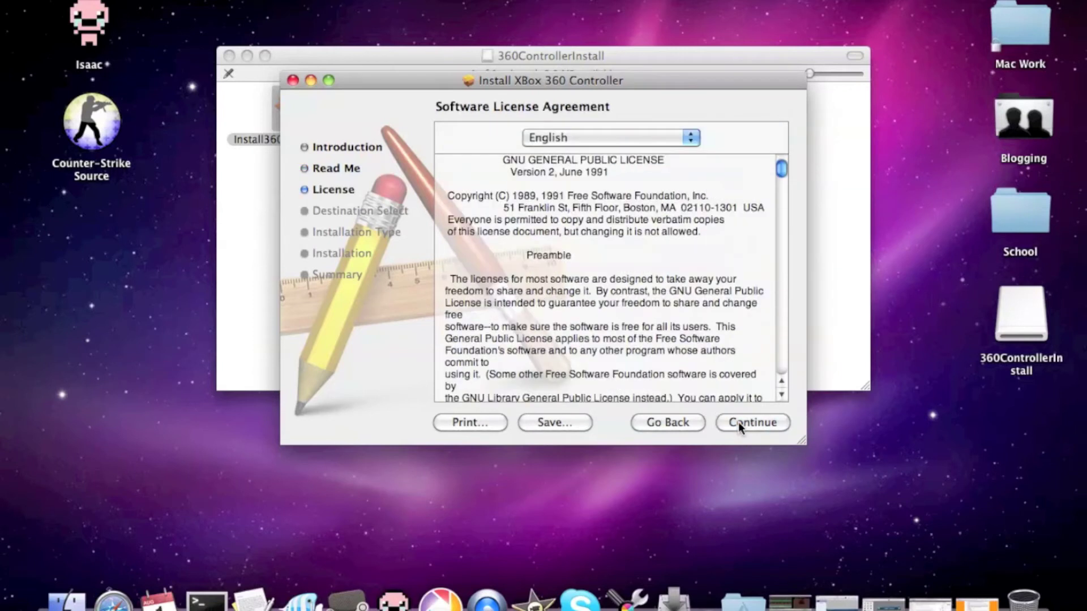
click(738, 423)
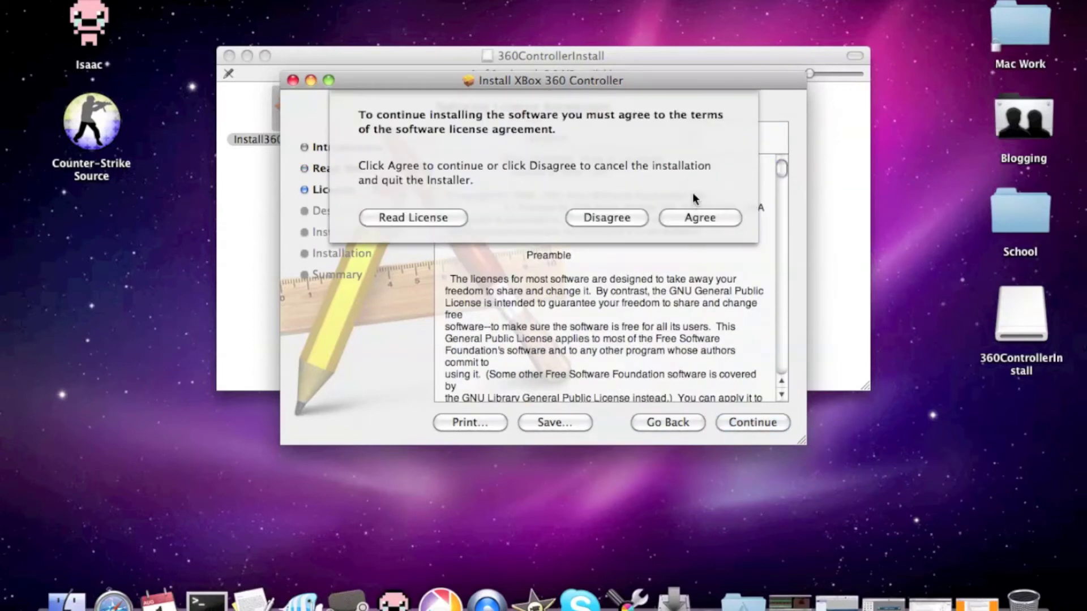
click(693, 218)
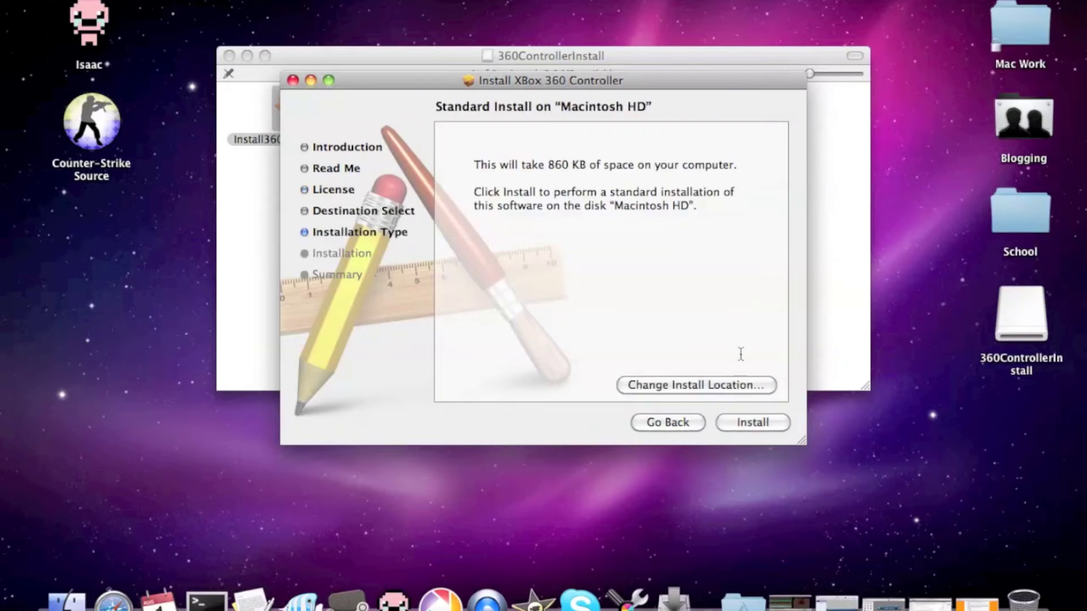
Start the installation on Macintosh HD and authorize it with the admin password.
click(756, 424)
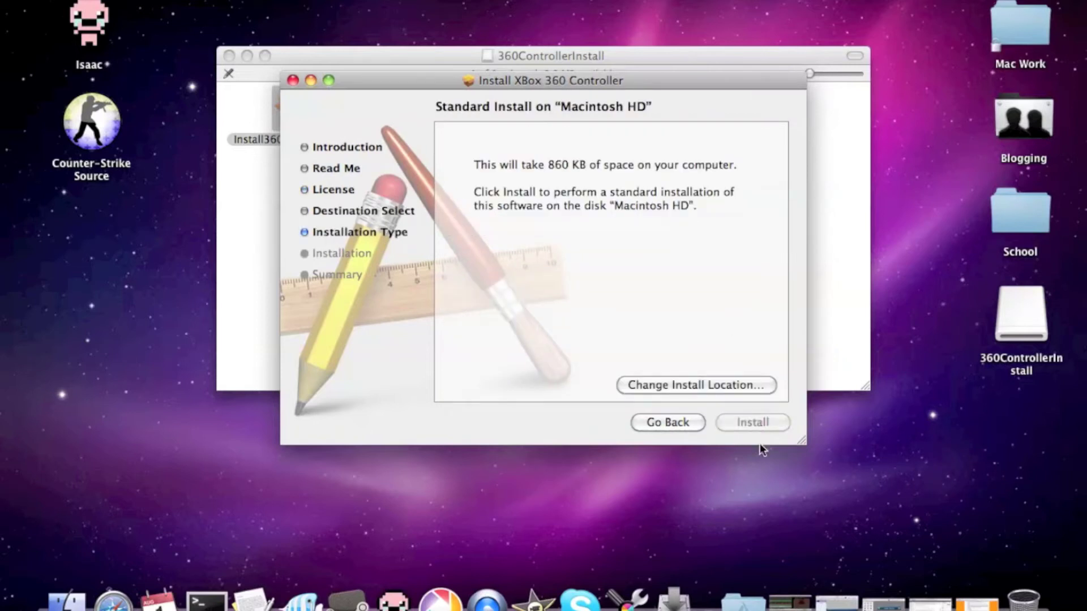
text(•••••)
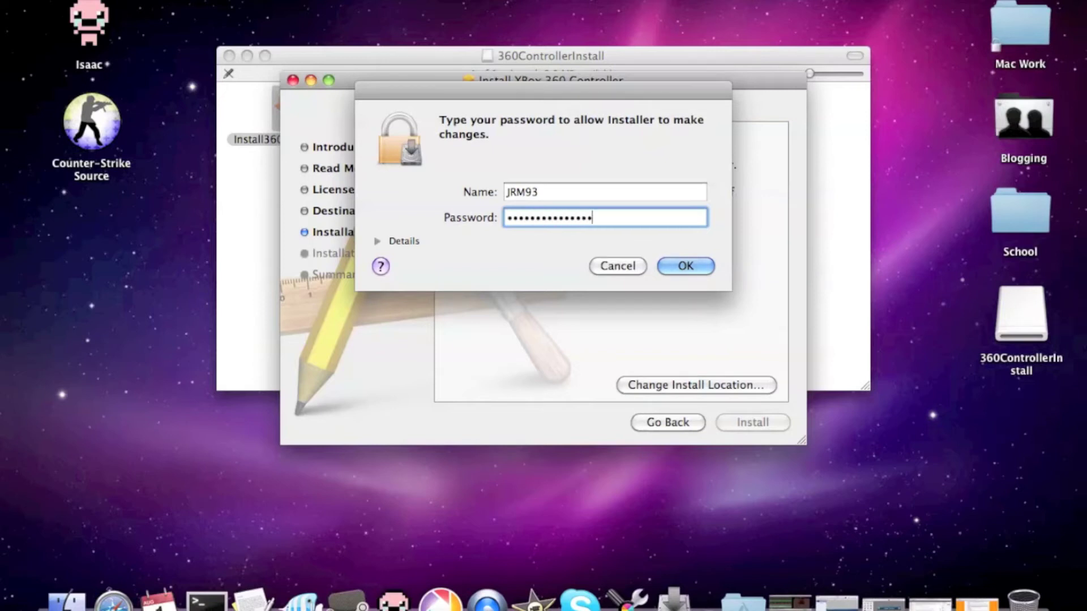
click(682, 266)
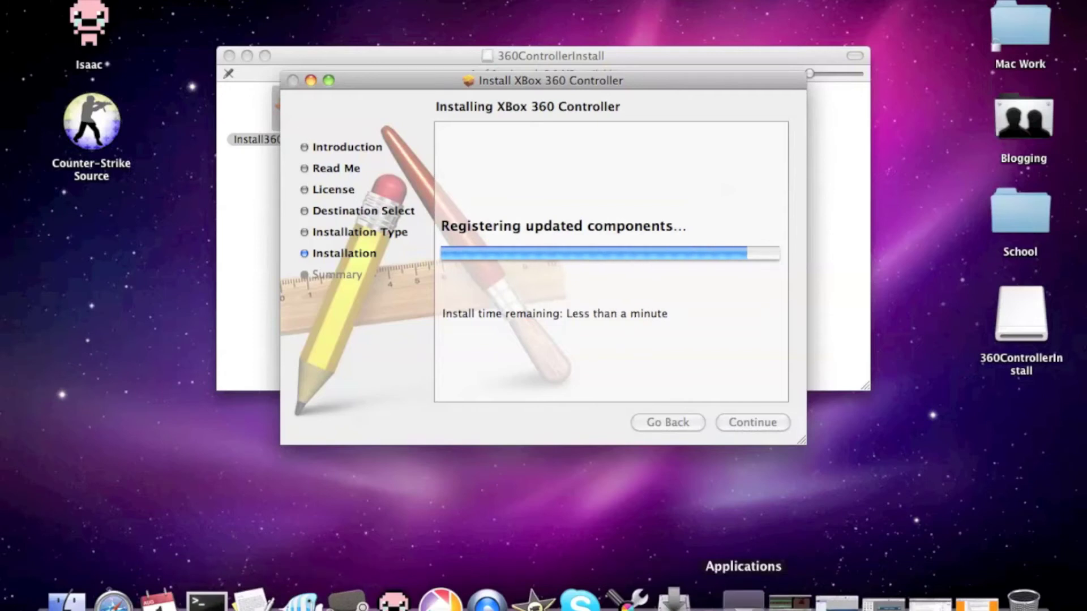
Open the Applications stack in the Dock while the installer finishes registering components.
click(743, 601)
Open System Preferences from Applications and go to the Xbox 360 Controllers pane under Other.
drag(1046, 281, 1060, 468)
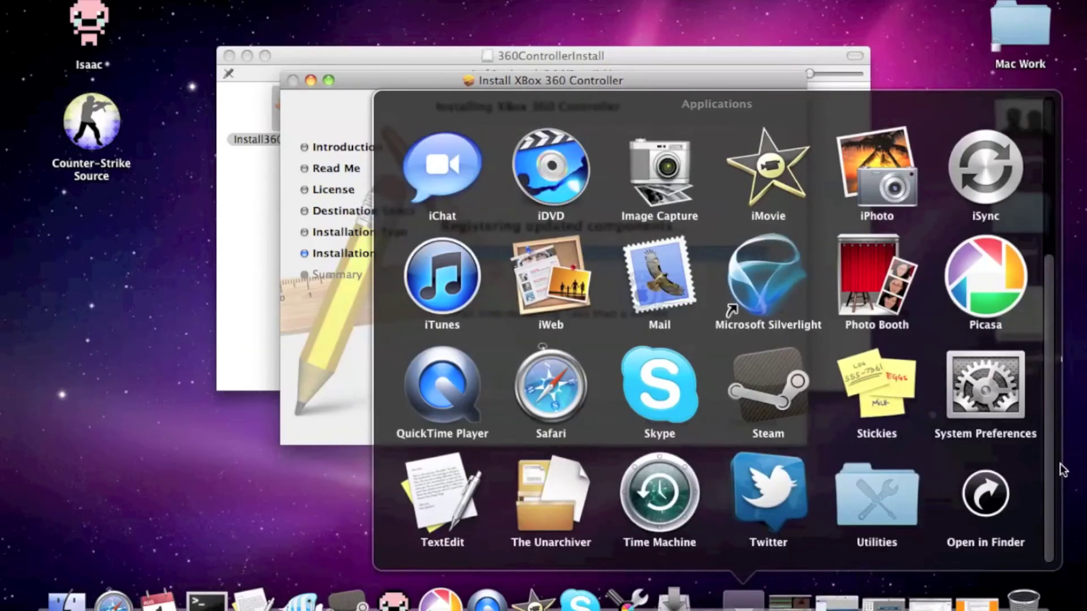
click(986, 388)
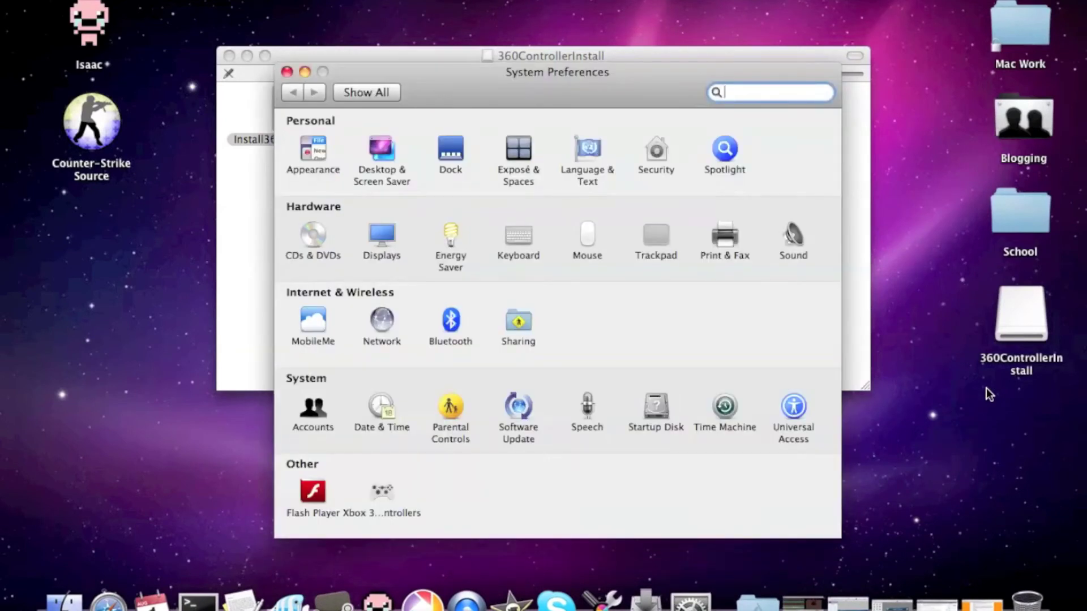
drag(518, 90, 514, 30)
click(378, 445)
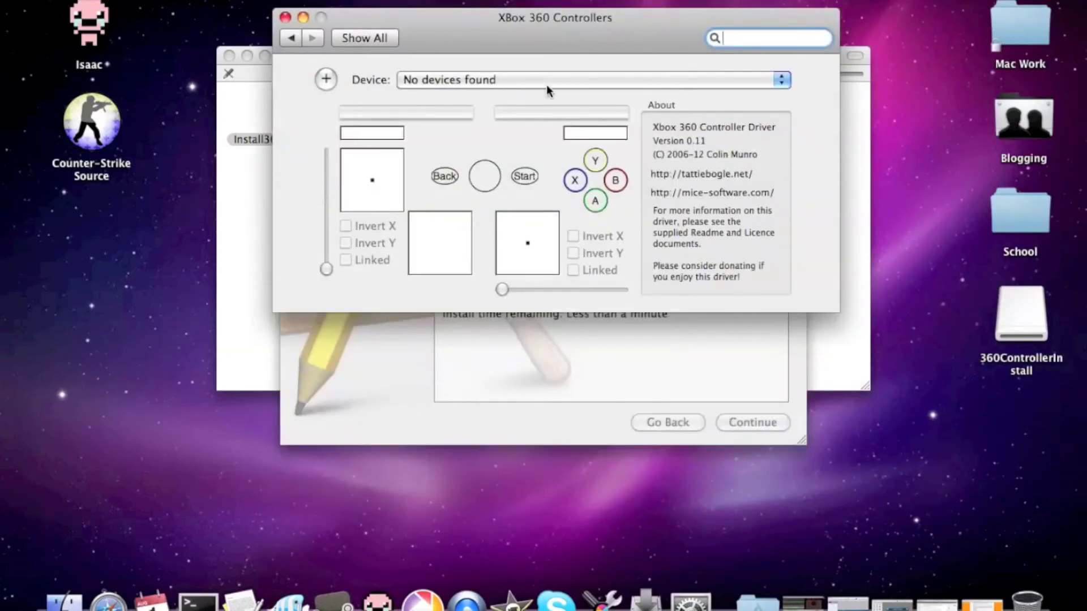
Check the pane's Device list, which detects no controllers, and dismiss it.
drag(562, 26, 515, 53)
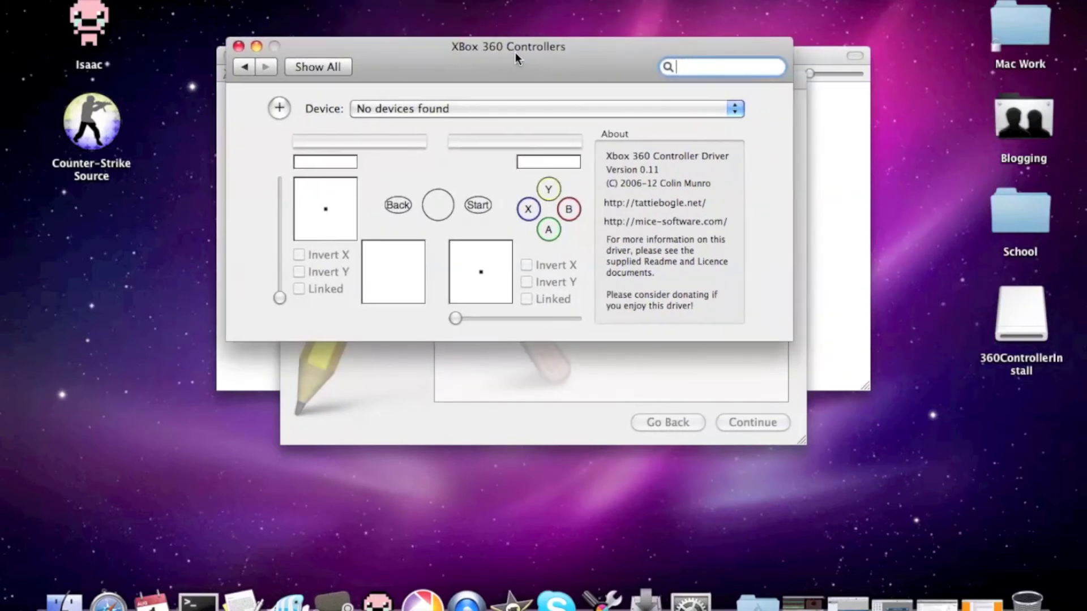
click(732, 112)
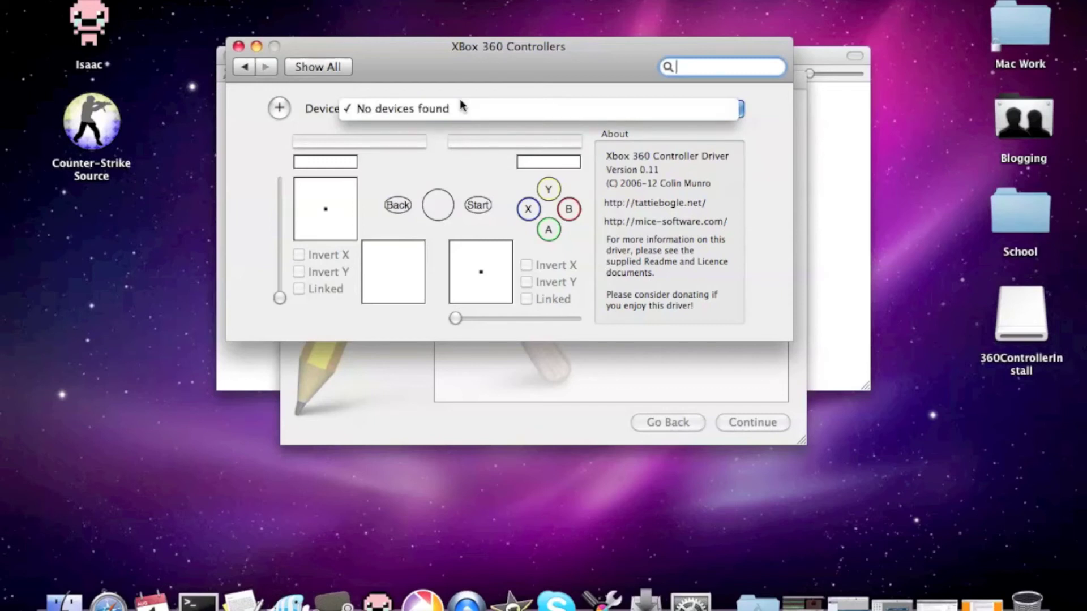
click(484, 127)
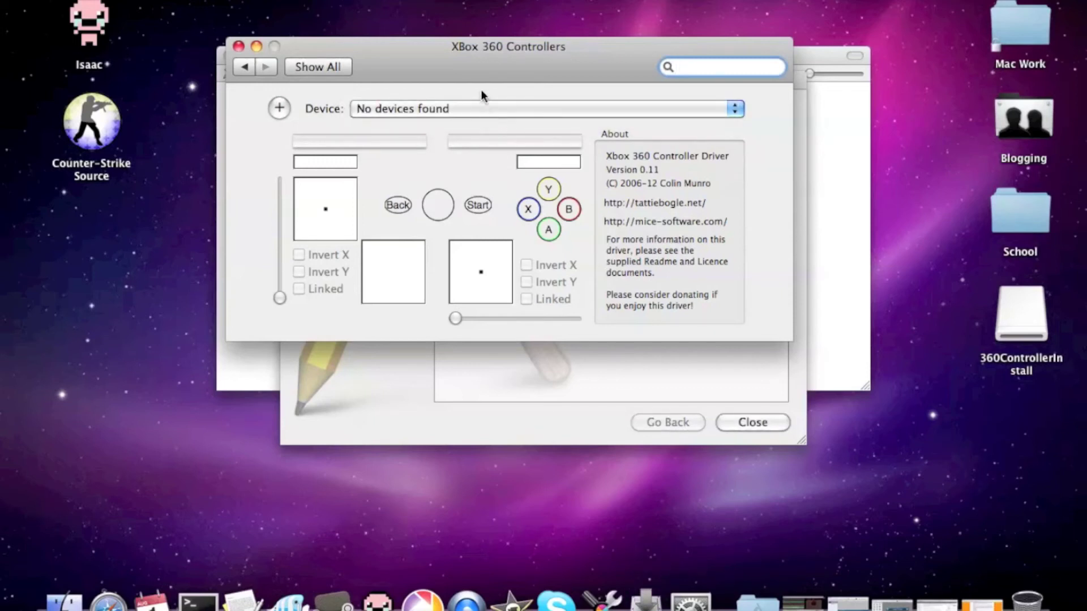
Close the finished driver installer and move the Xbox 360 Controllers window down and right.
click(565, 343)
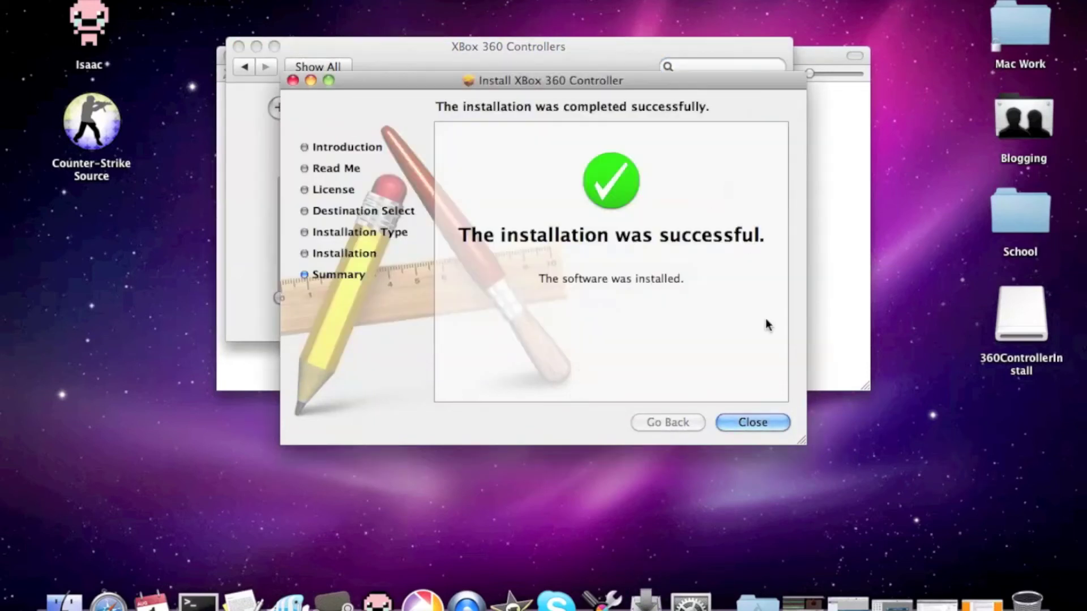
click(742, 423)
drag(549, 53, 562, 63)
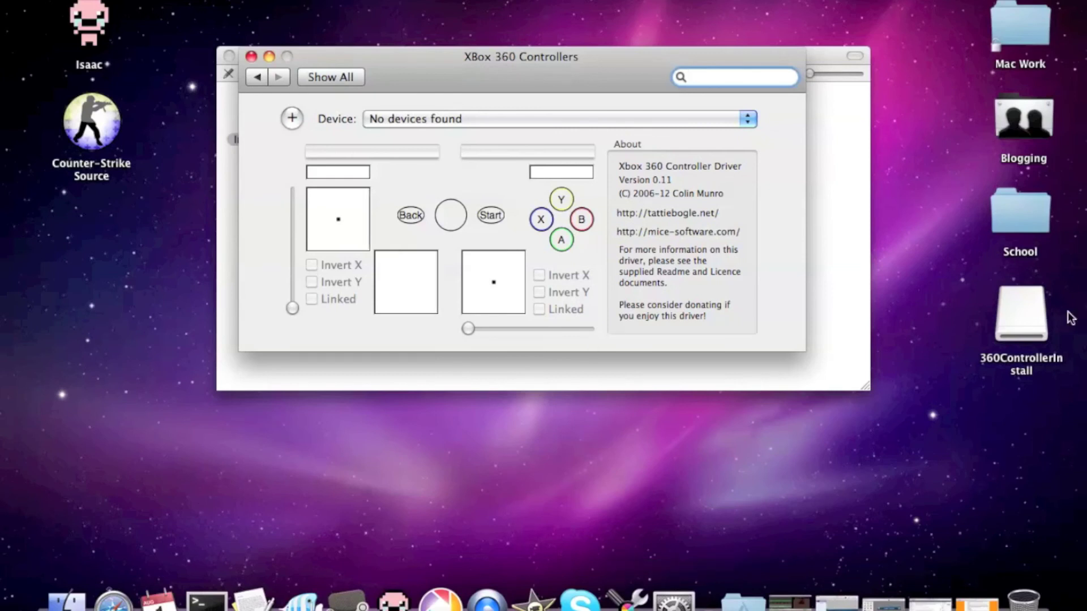
Go back to the Show All preferences overview, then forward to the Xbox 360 Controllers pane.
click(837, 53)
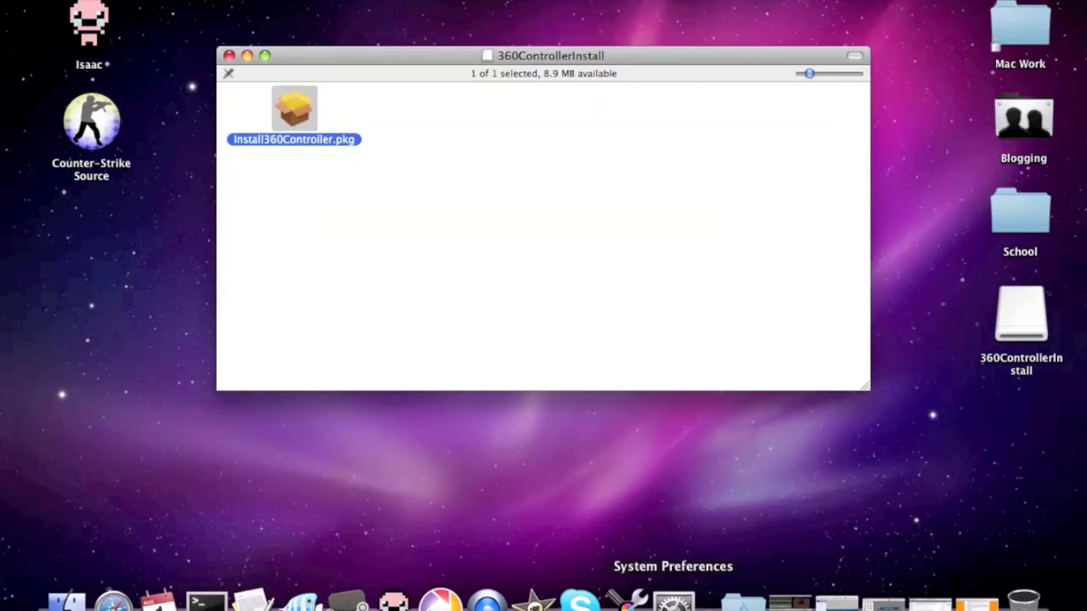
click(674, 601)
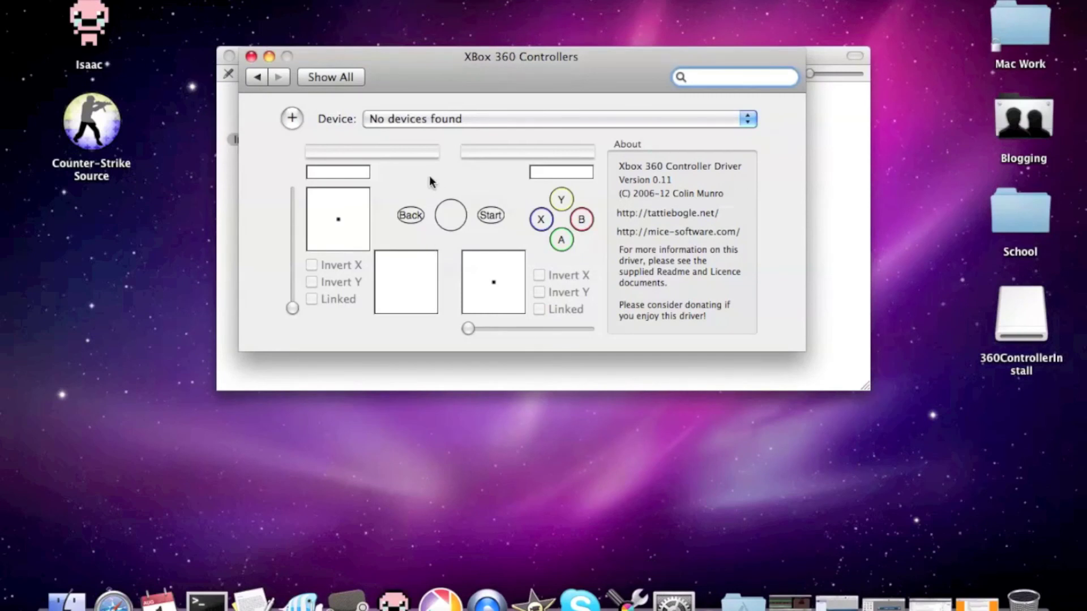
click(258, 78)
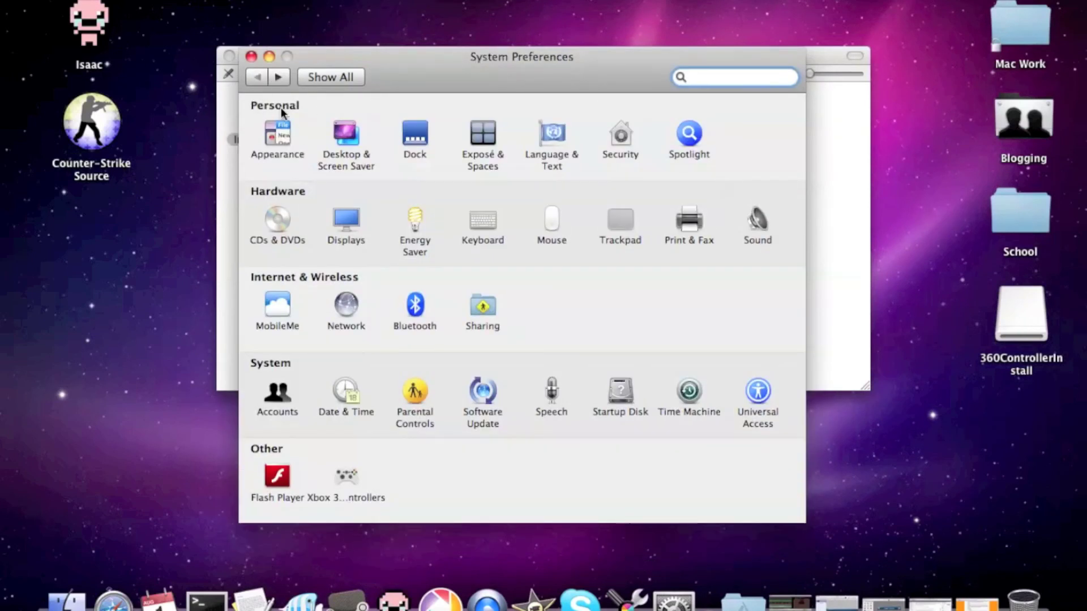
click(279, 77)
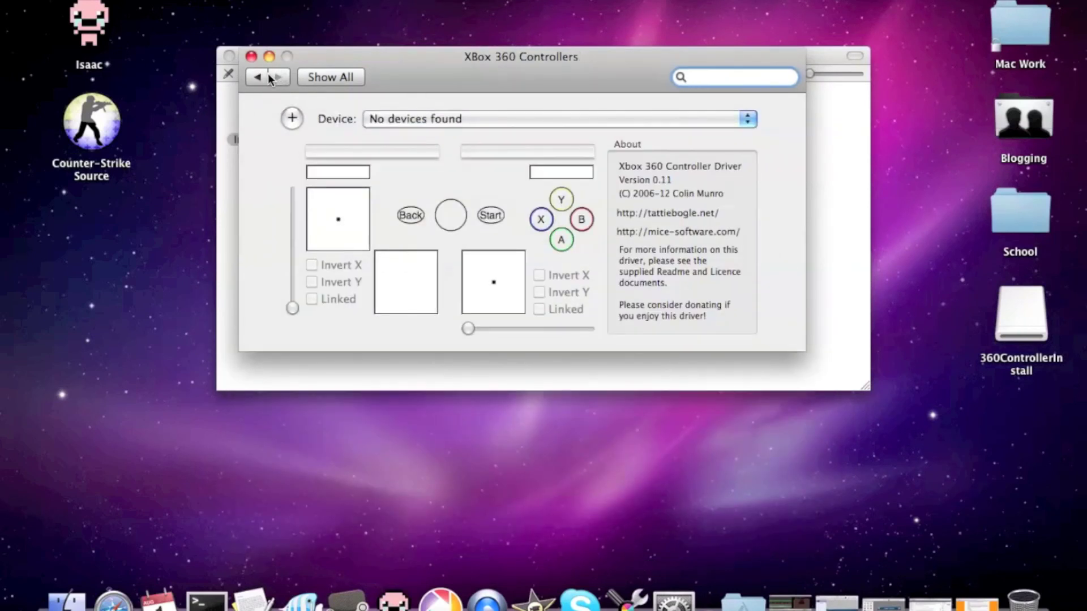